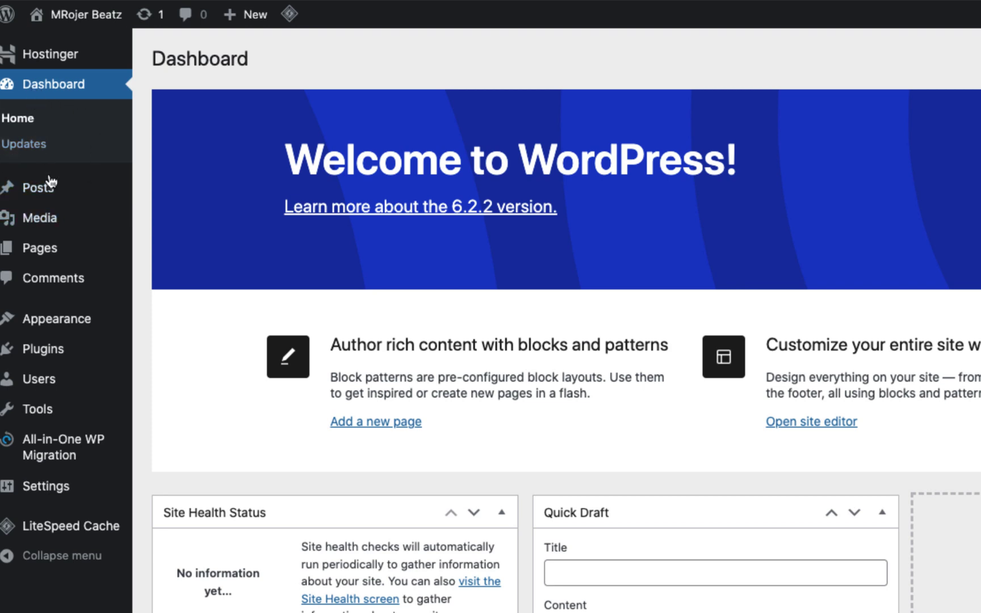
pyautogui.moveTo(55, 197)
pyautogui.moveTo(46, 222)
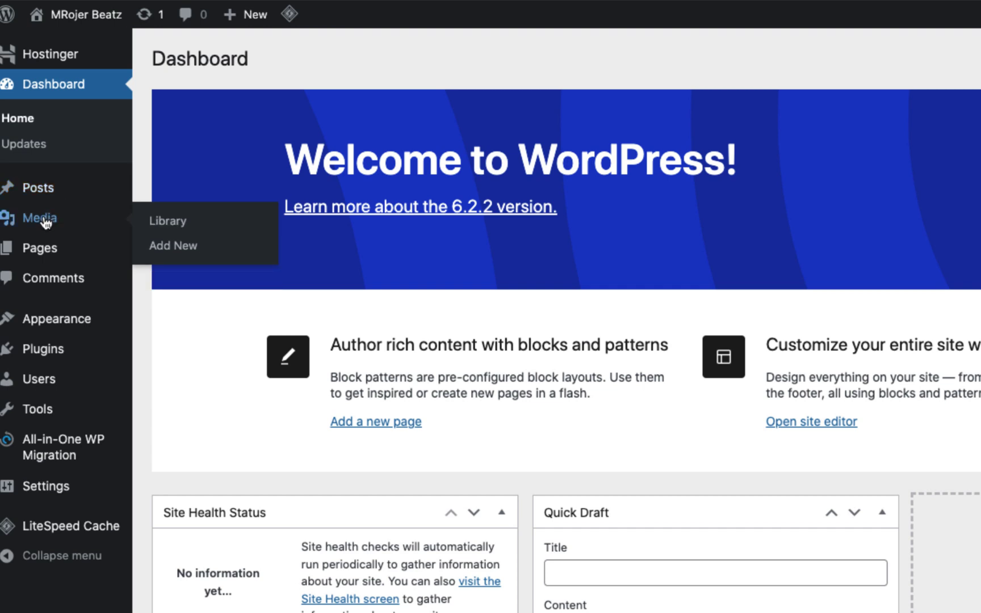
pyautogui.moveTo(47, 248)
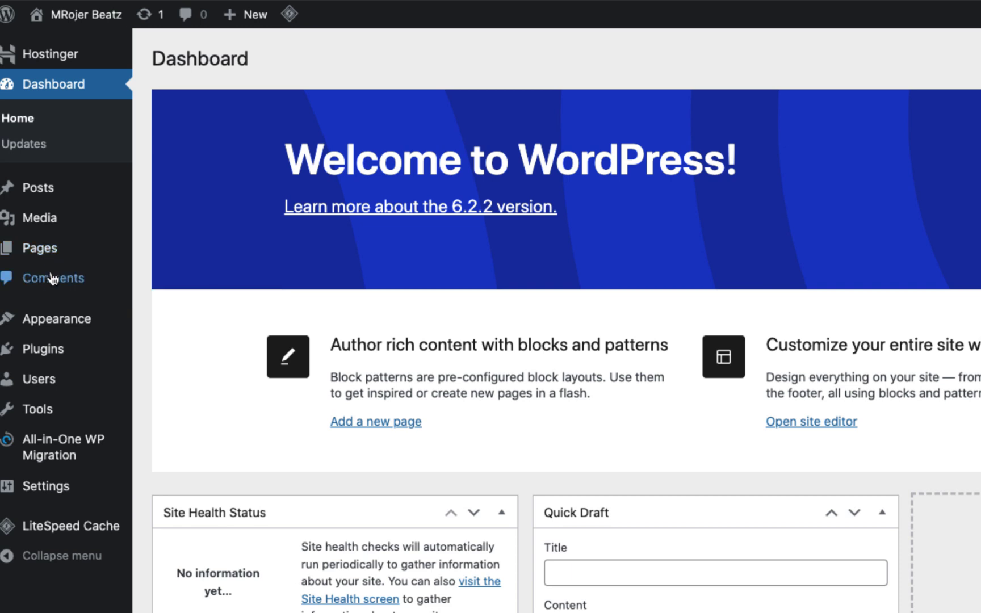
pyautogui.moveTo(69, 329)
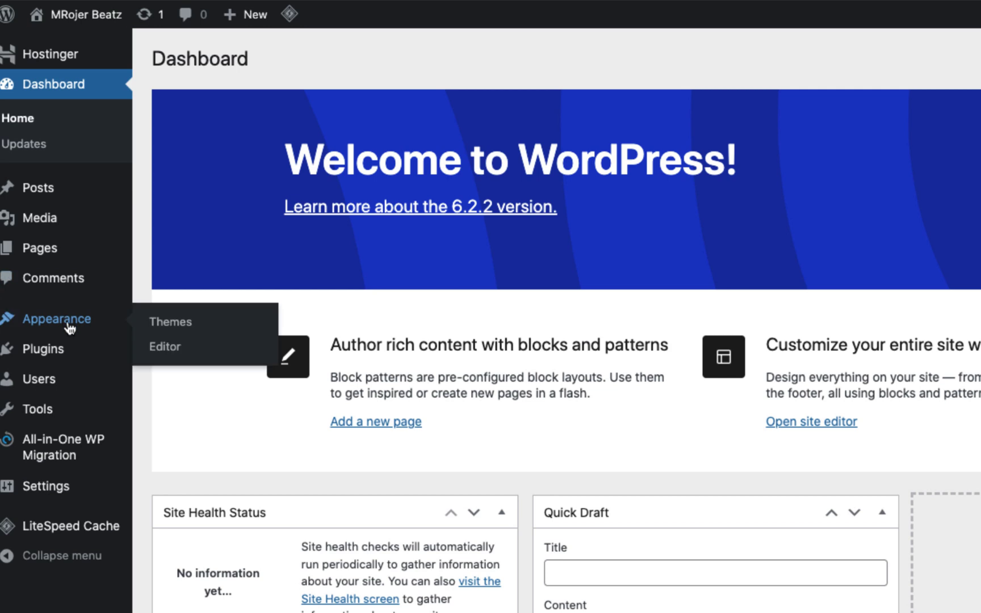
pyautogui.moveTo(68, 348)
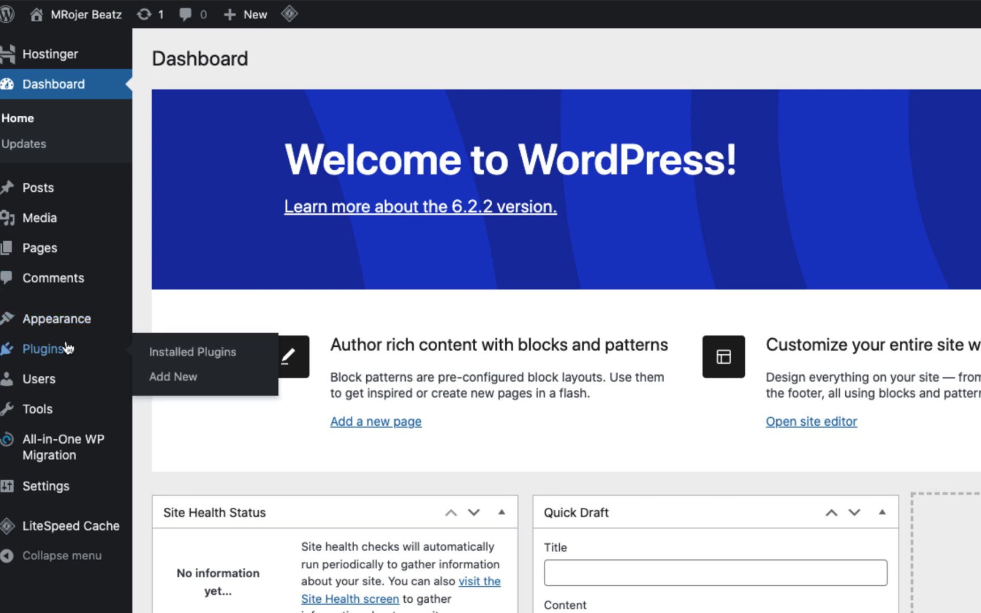
pyautogui.moveTo(87, 385)
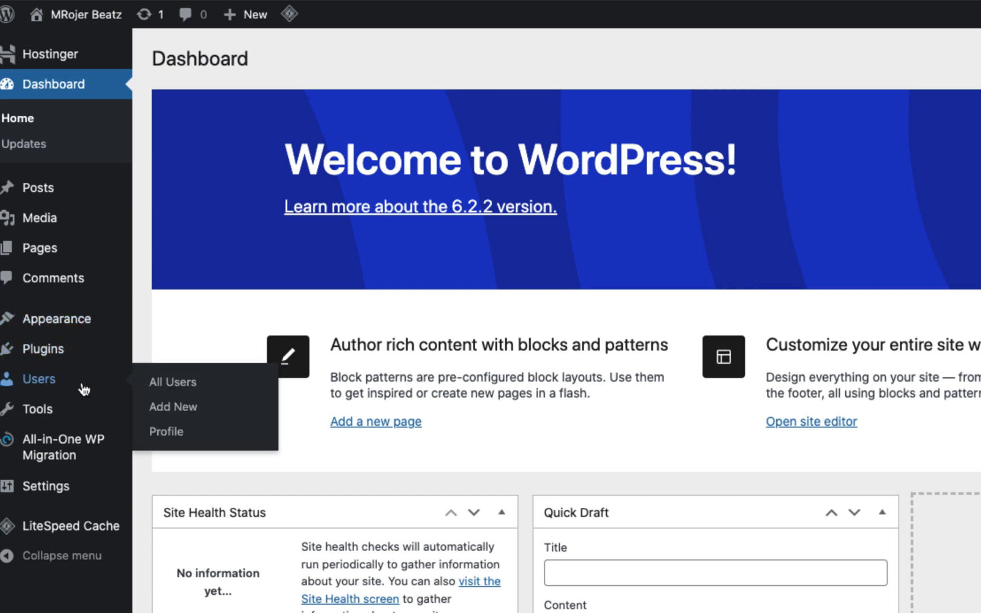
pyautogui.moveTo(72, 404)
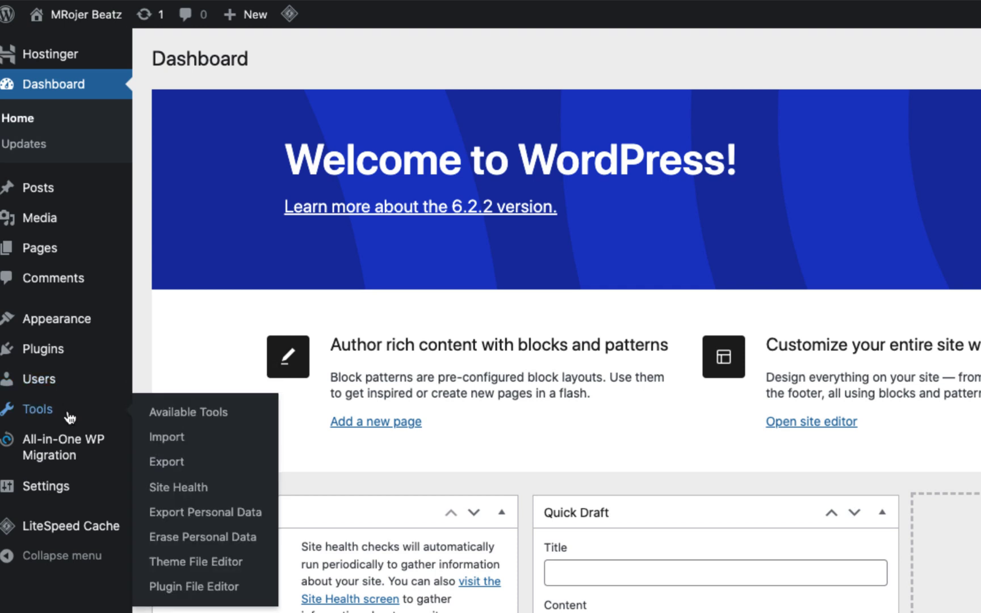
pyautogui.moveTo(48, 451)
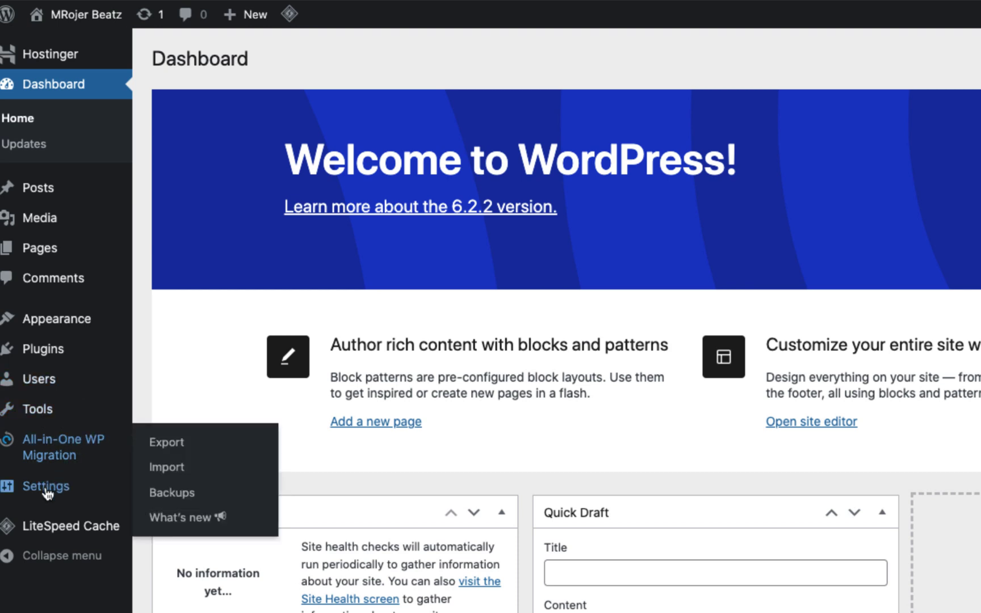
pyautogui.moveTo(47, 493)
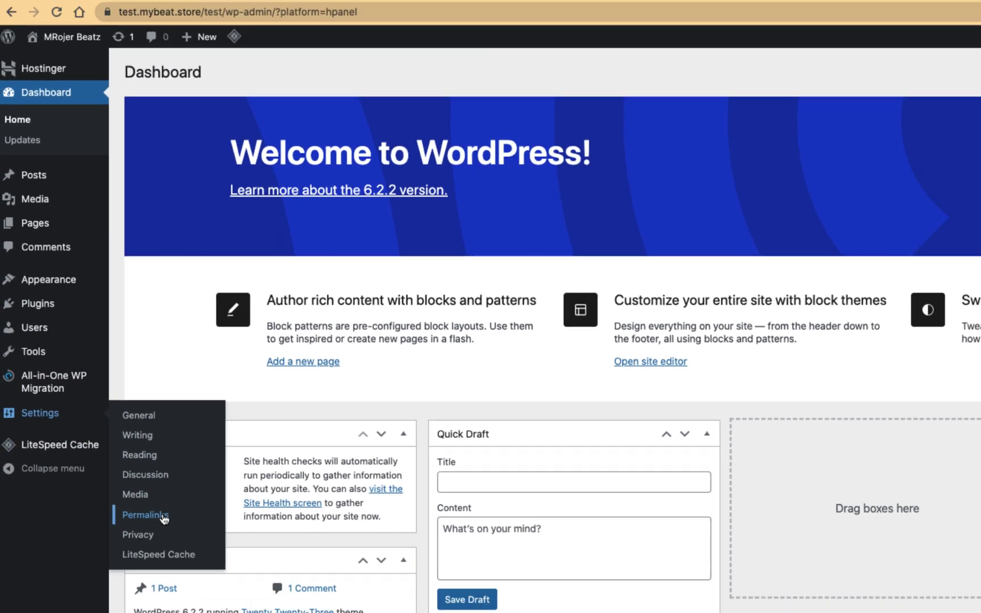
# Change the permalink structure to Post name (/%postname%/) and save the settings
pyautogui.click(162, 517)
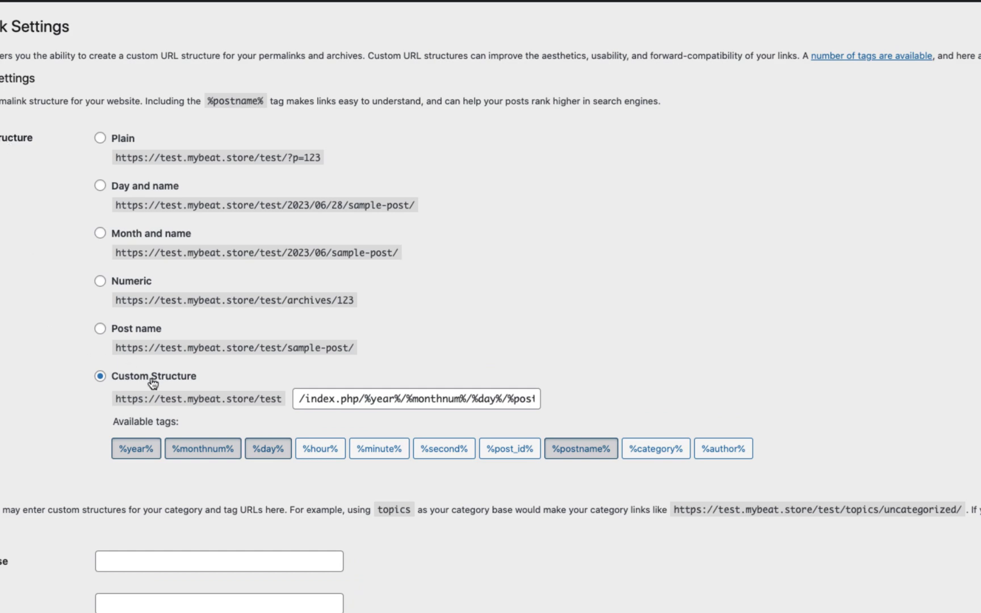
pyautogui.click(112, 331)
pyautogui.scroll(-1, 118, 316)
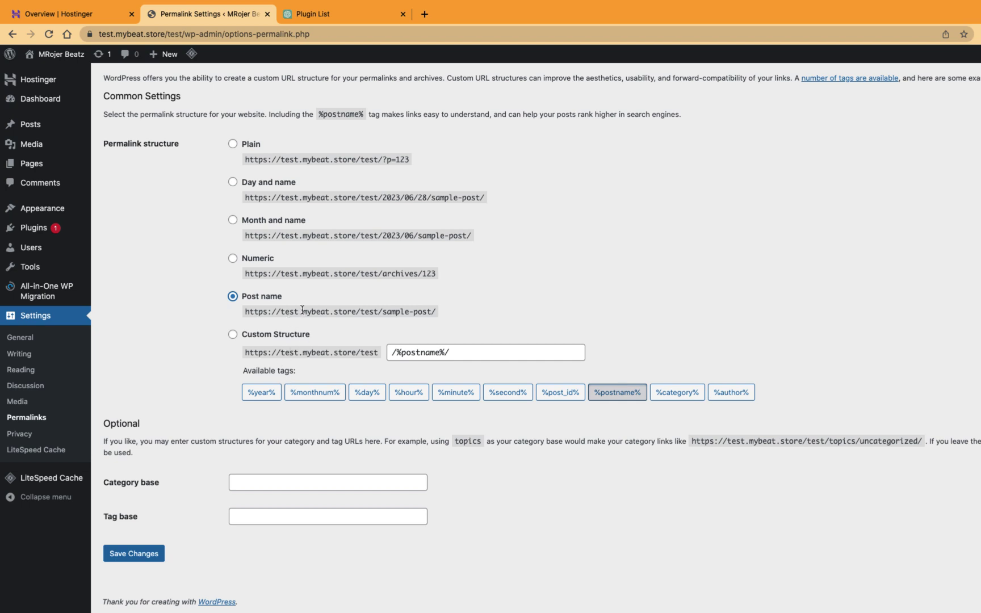
pyautogui.click(157, 557)
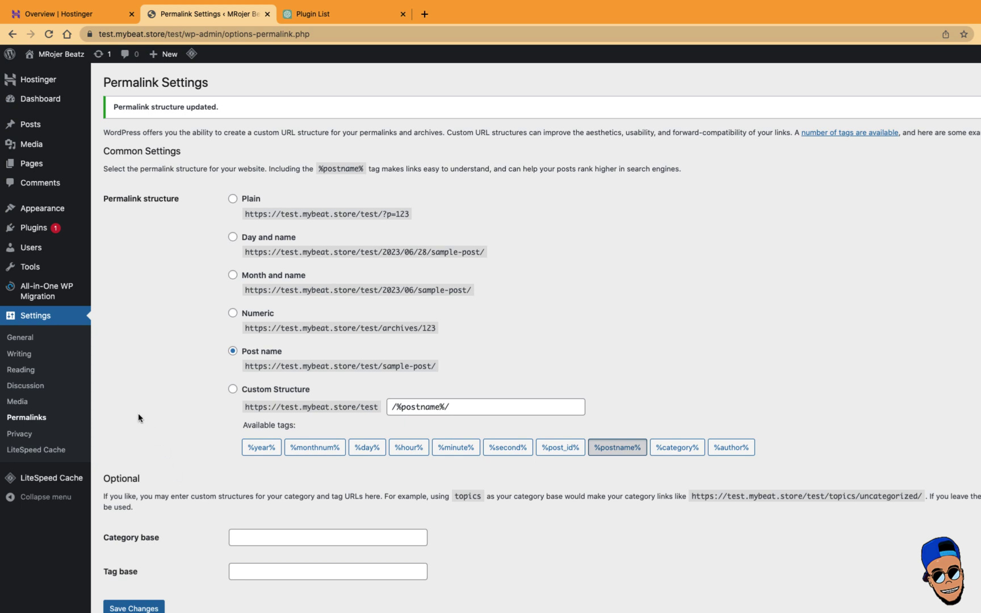
# Delete the Akismet Anti-Spam, Hello Dolly and WPForms Lite plugins one by one
pyautogui.moveTo(40, 228)
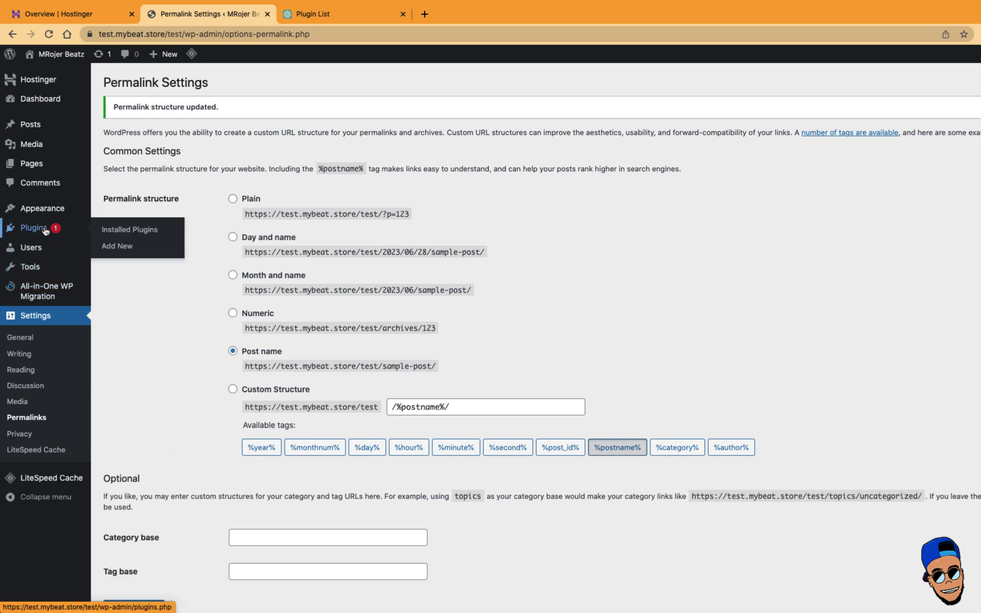
pyautogui.click(154, 234)
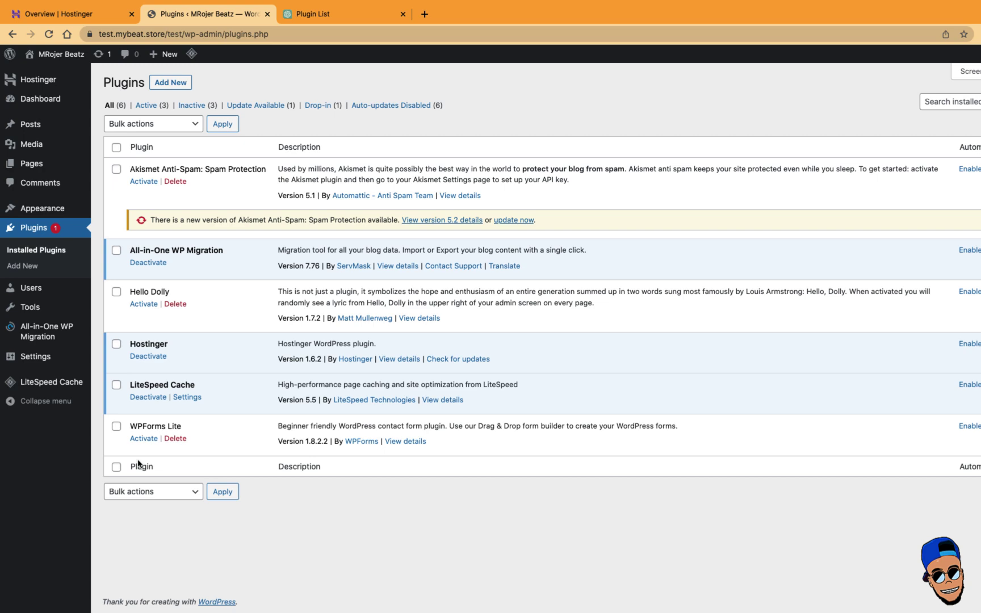
pyautogui.click(175, 181)
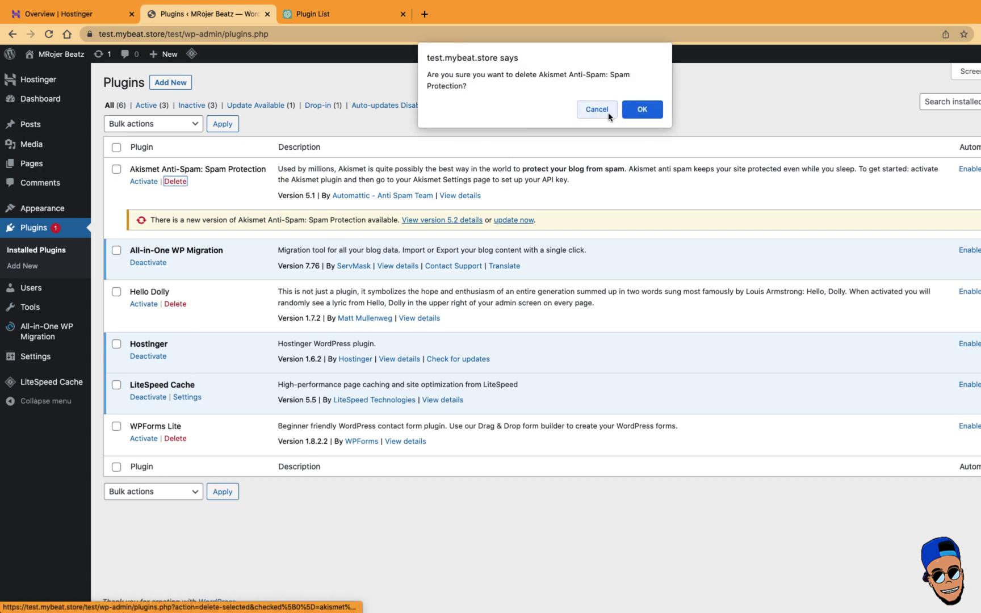
pyautogui.click(637, 109)
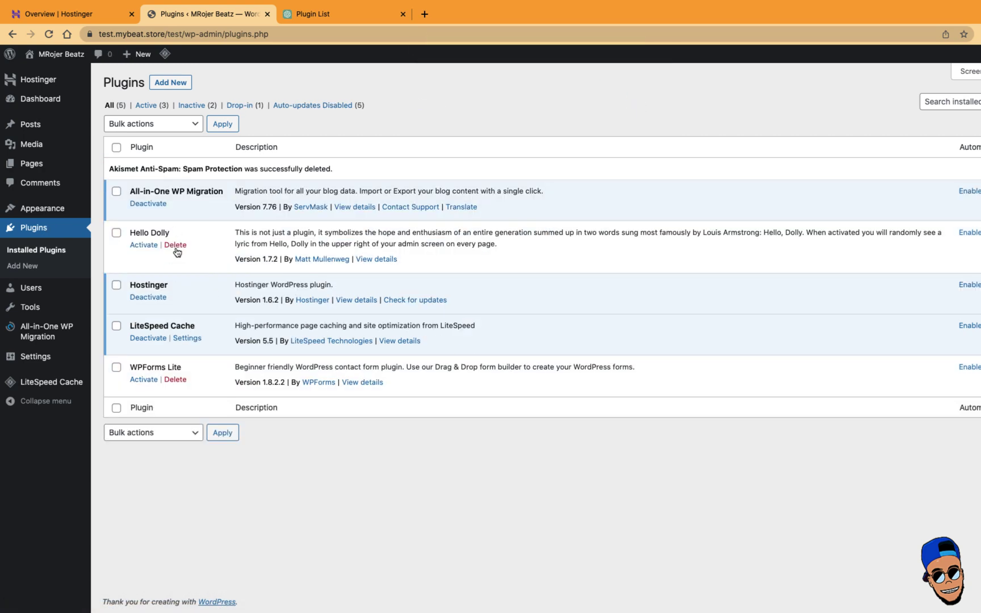
pyautogui.click(176, 248)
pyautogui.click(642, 100)
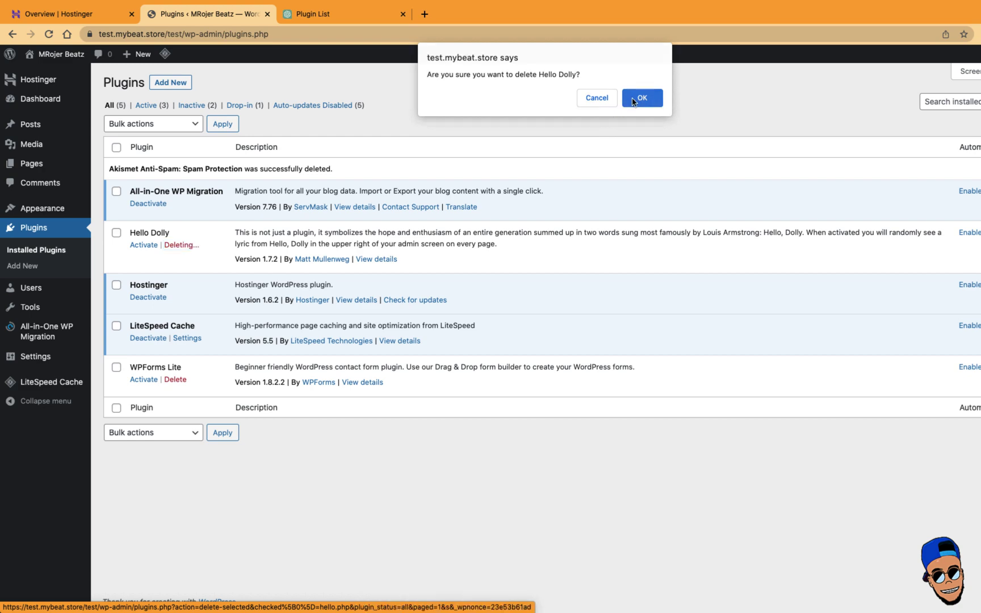
pyautogui.click(176, 351)
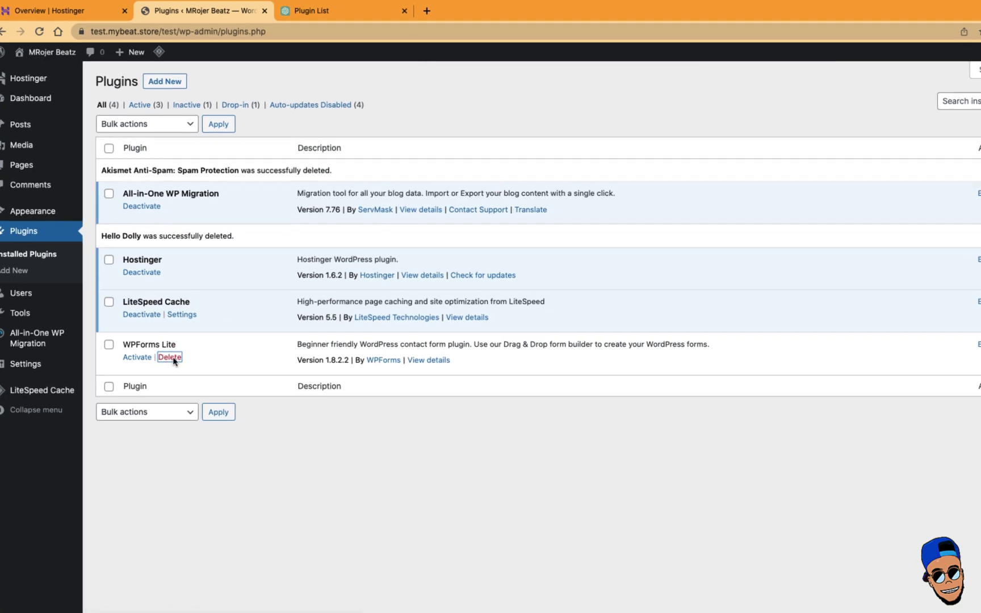
pyautogui.click(649, 94)
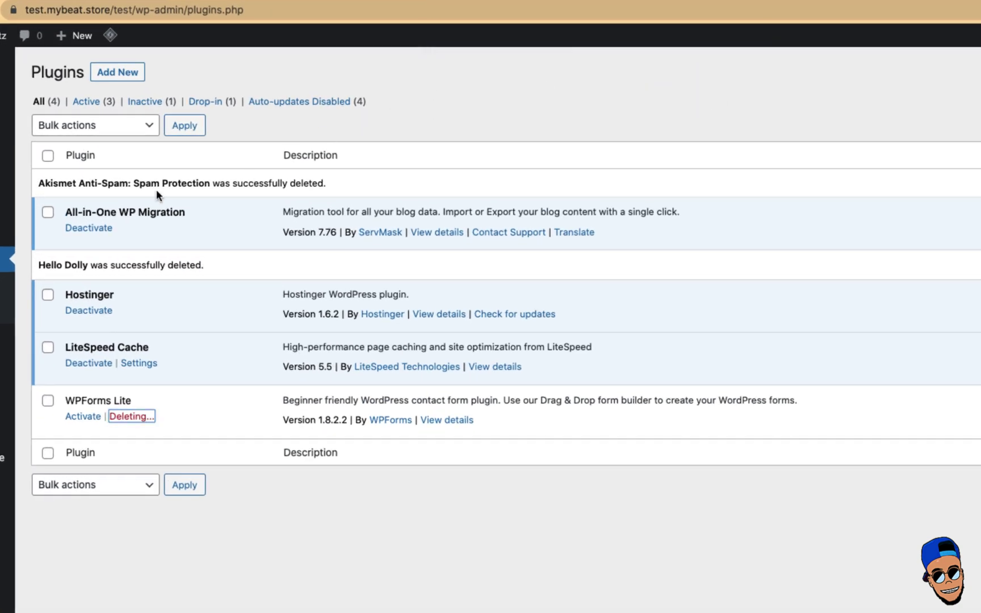
# Bulk-deactivate the remaining three plugins
pyautogui.click(48, 155)
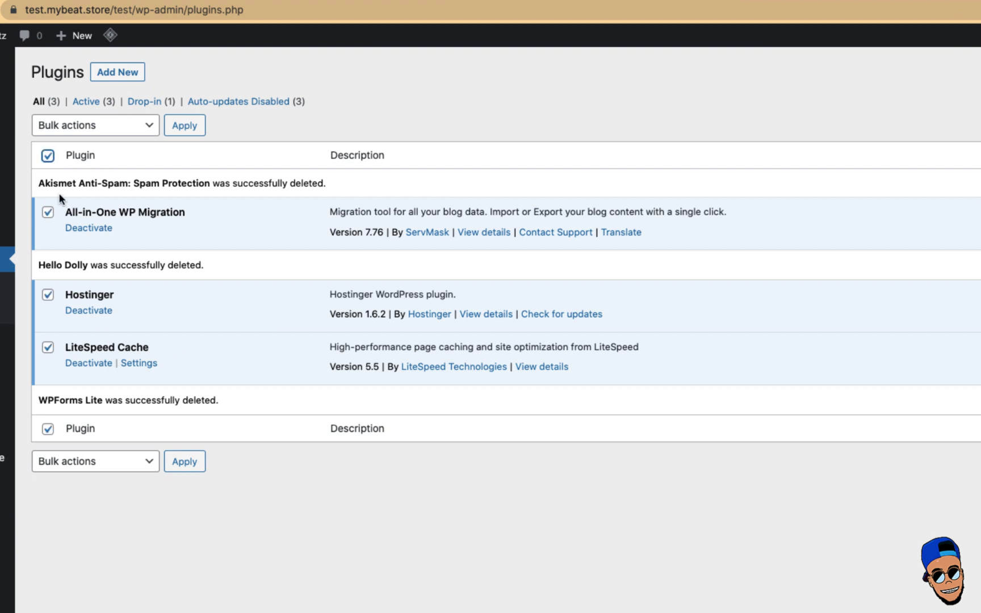
pyautogui.click(98, 130)
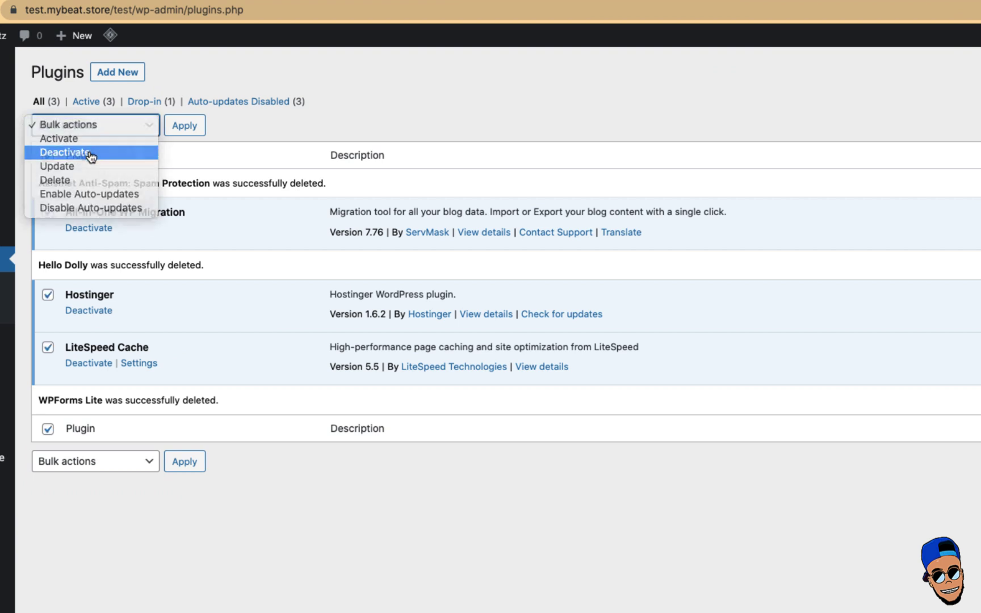
pyautogui.click(90, 153)
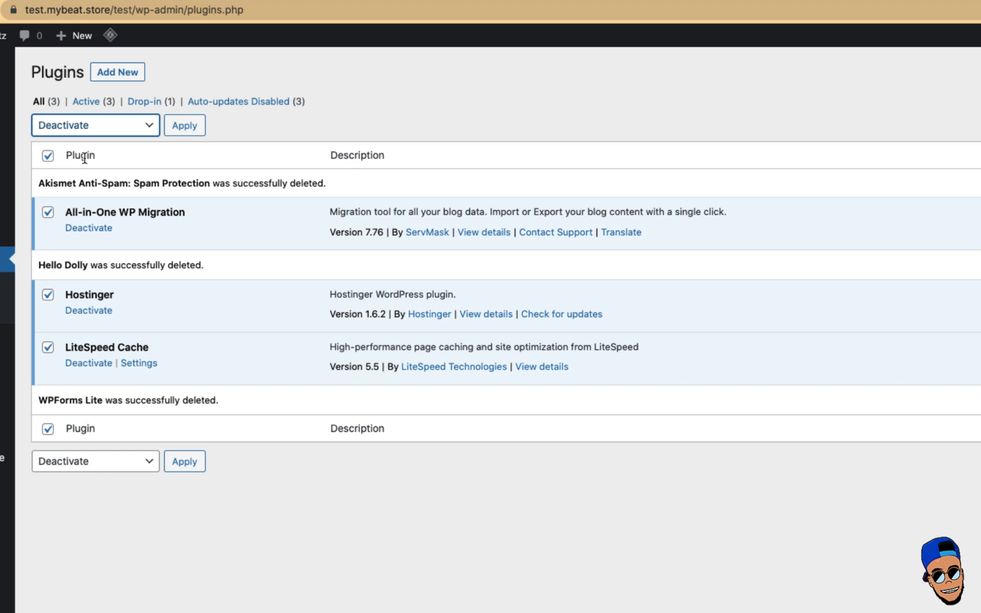
pyautogui.click(185, 128)
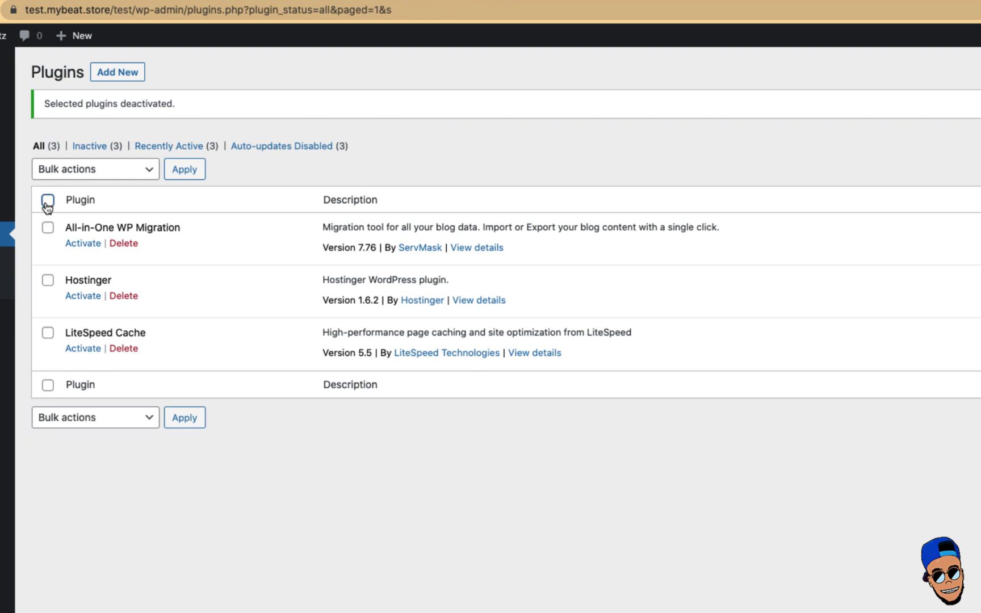
# Bulk-delete All-in-One WP Migration, Hostinger and LiteSpeed Cache along with their data
pyautogui.click(47, 200)
pyautogui.click(77, 172)
pyautogui.click(79, 224)
pyautogui.click(190, 169)
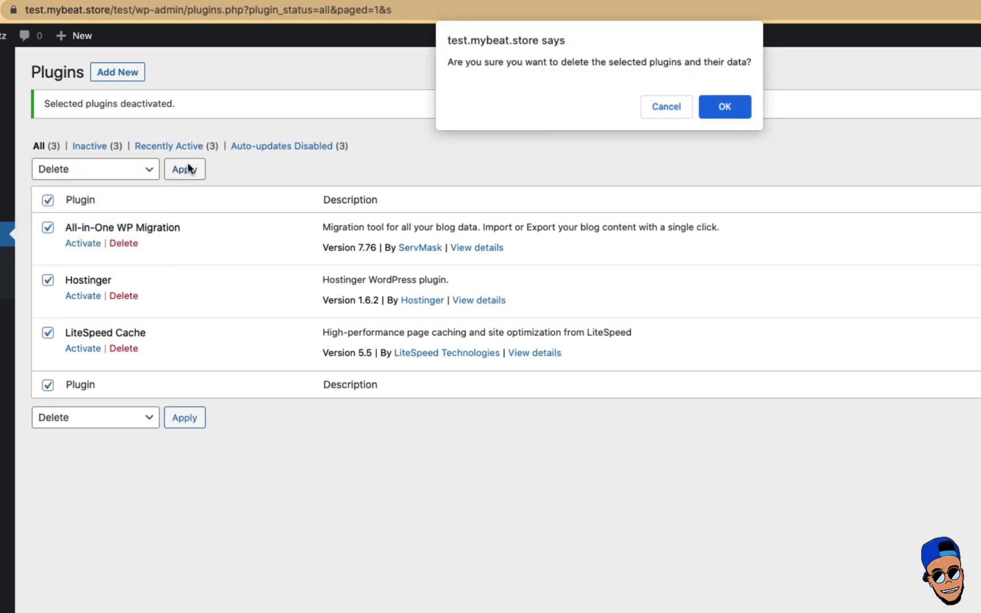
pyautogui.click(729, 114)
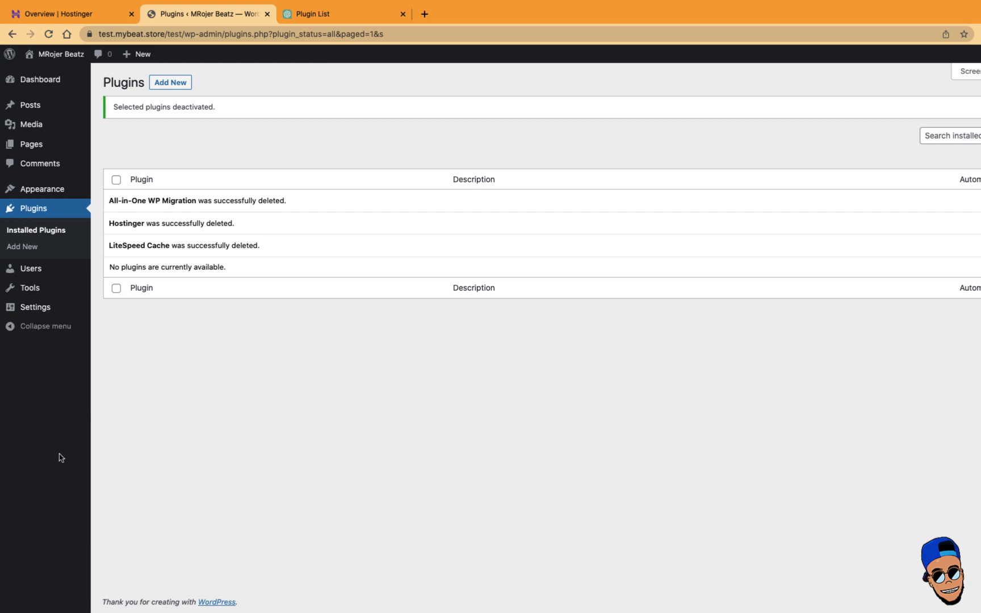
# Delete the Twenty Twenty-One theme from its Theme Details
pyautogui.moveTo(33, 190)
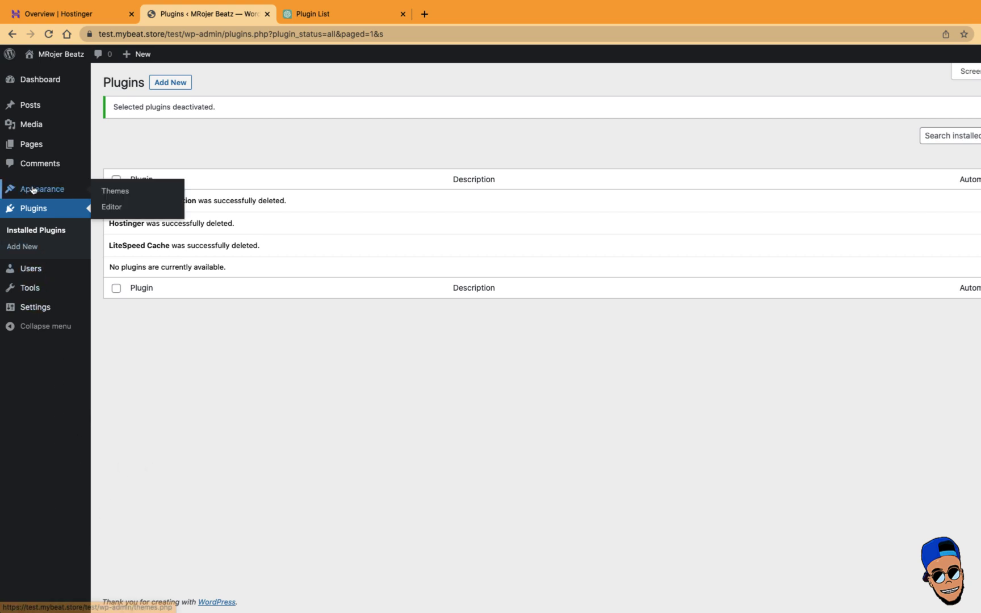
pyautogui.click(134, 192)
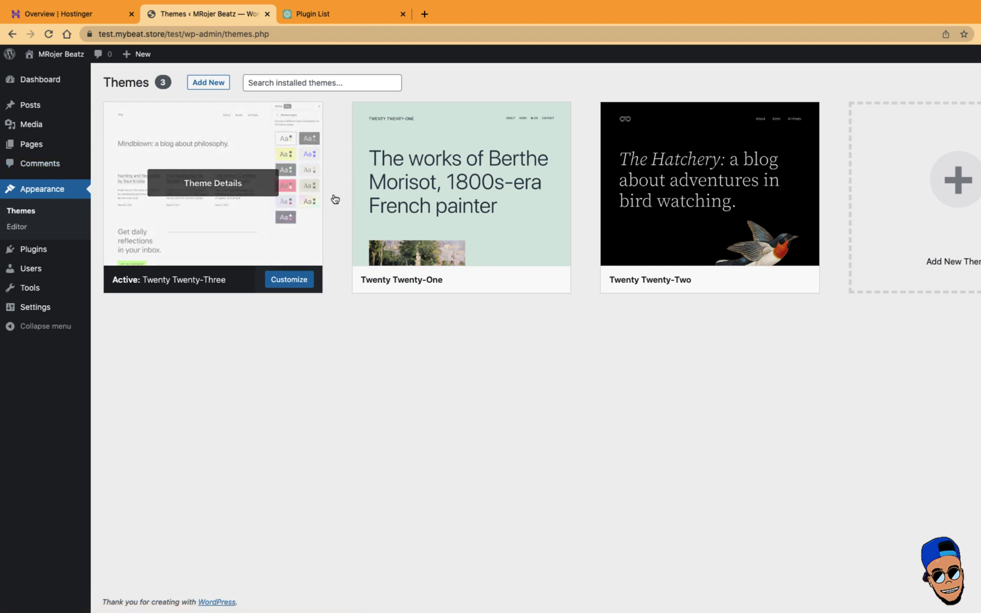
pyautogui.moveTo(492, 184)
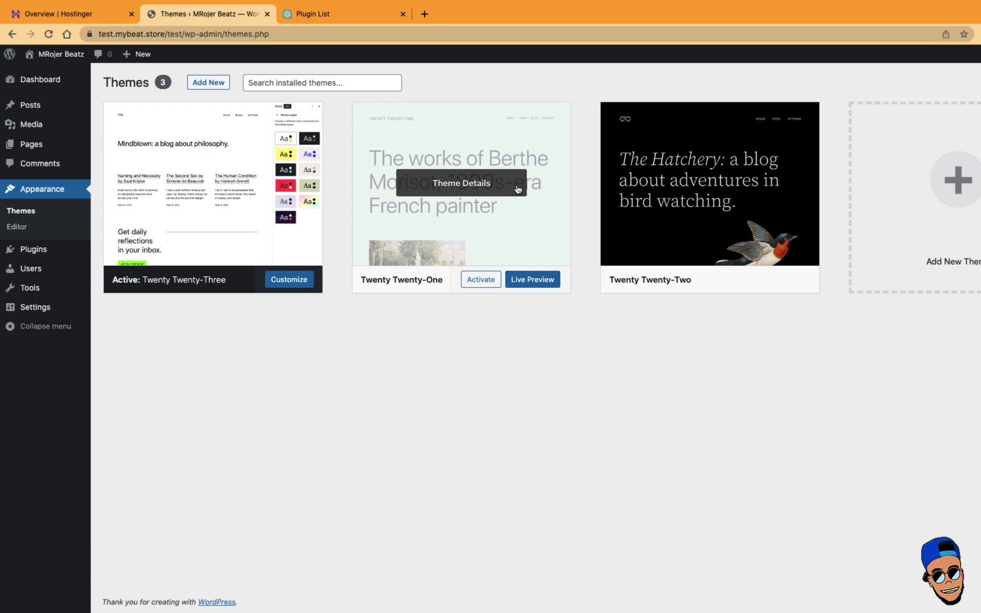
pyautogui.moveTo(775, 162)
pyautogui.click(473, 191)
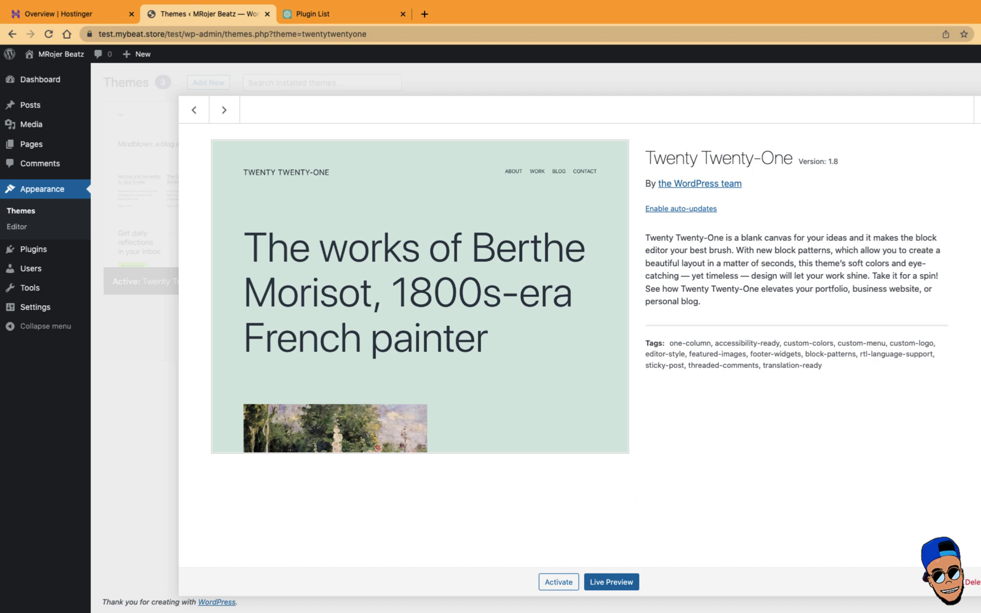
pyautogui.click(972, 582)
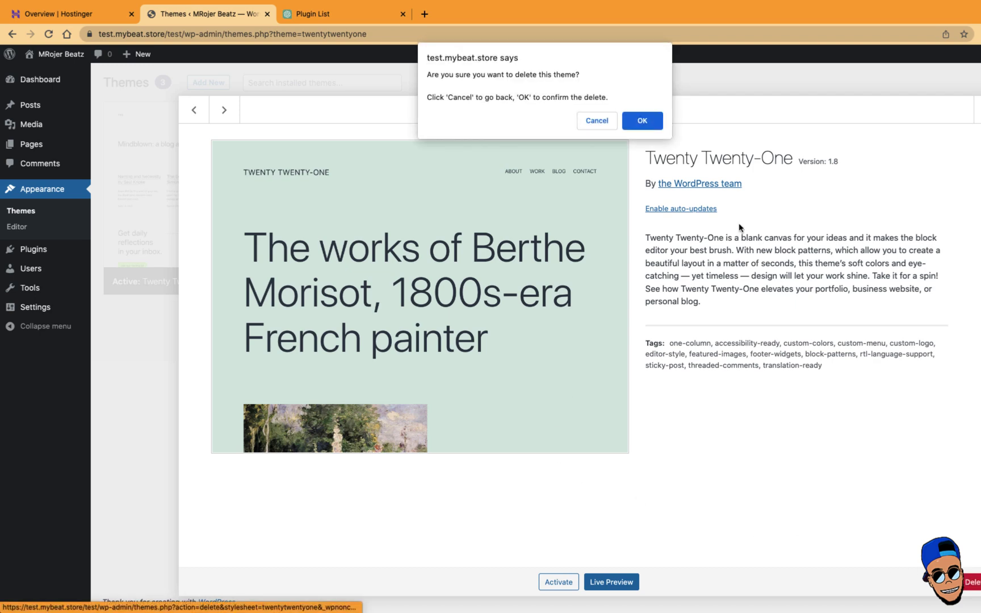
pyautogui.click(650, 120)
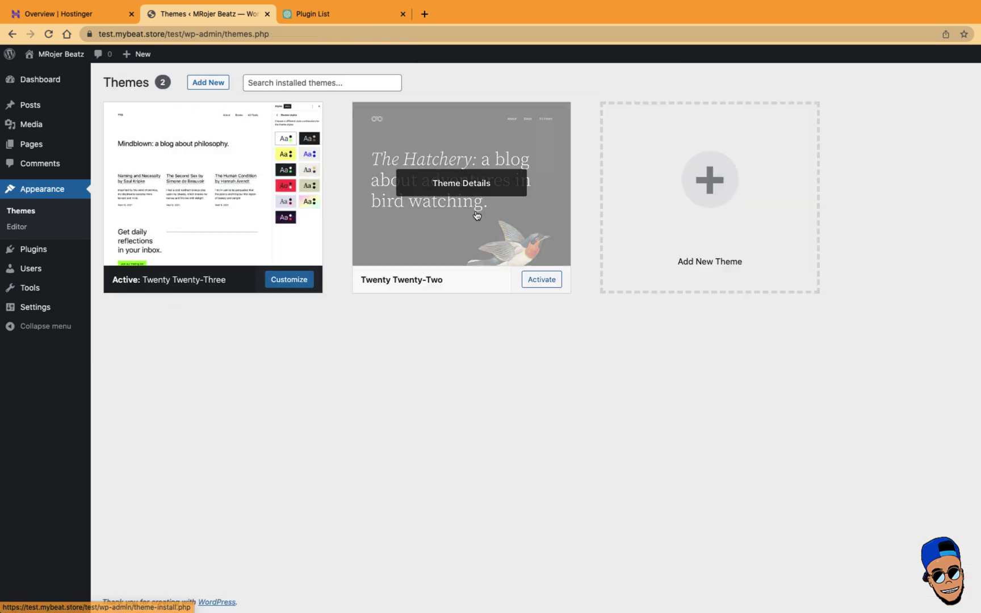
# Delete the Twenty Twenty-Two theme from its Theme Details
pyautogui.click(461, 184)
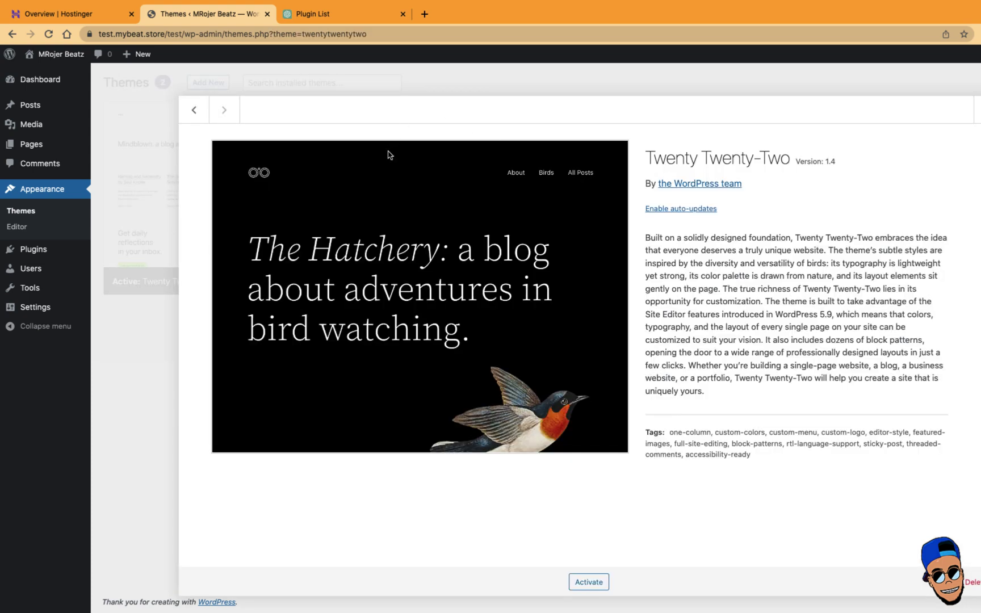
pyautogui.click(973, 583)
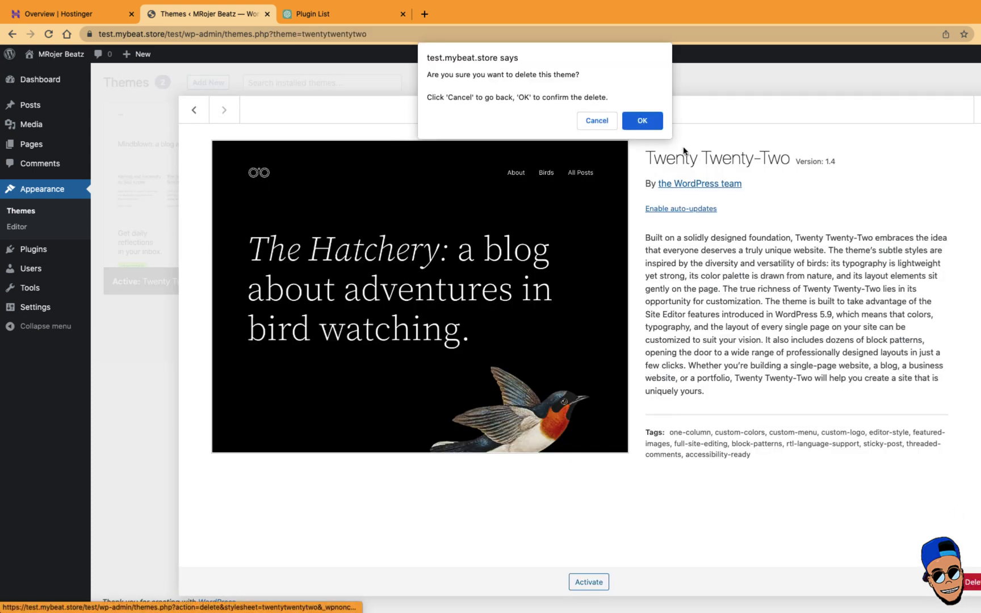
pyautogui.click(636, 117)
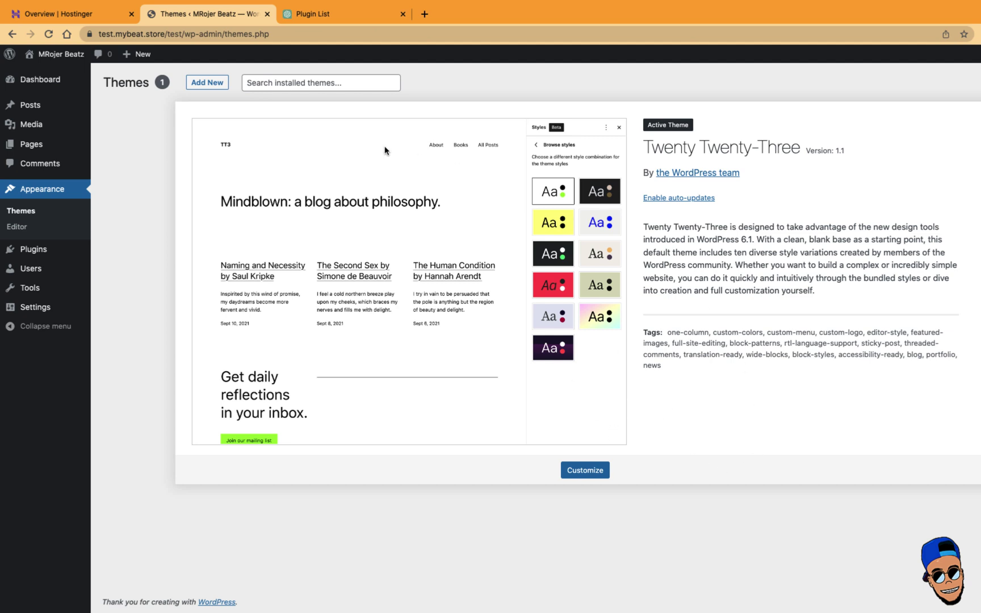
# Install the Hello Elementor theme from Add New Themes and activate it
pyautogui.click(223, 91)
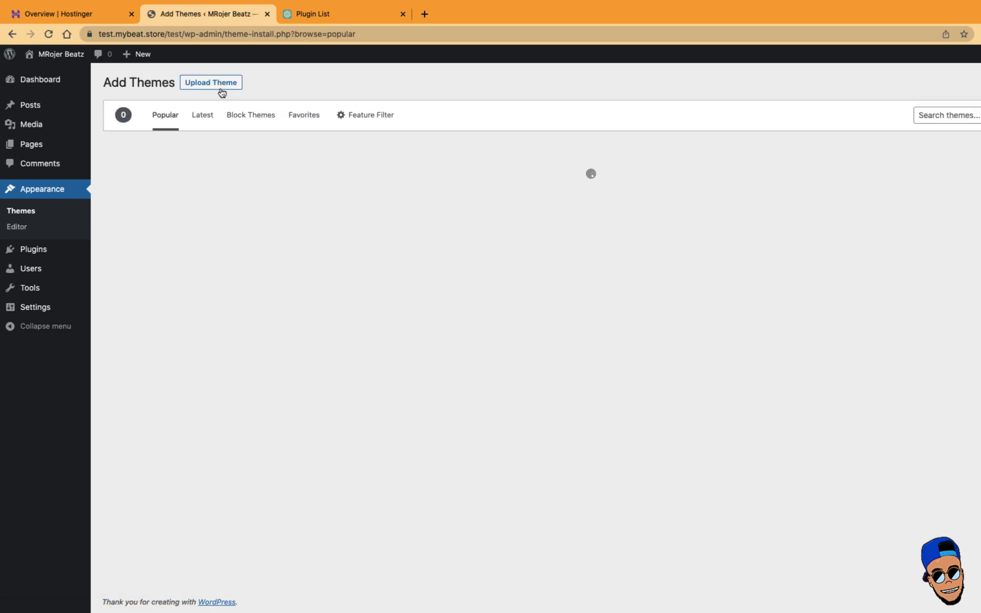
pyautogui.moveTo(444, 291)
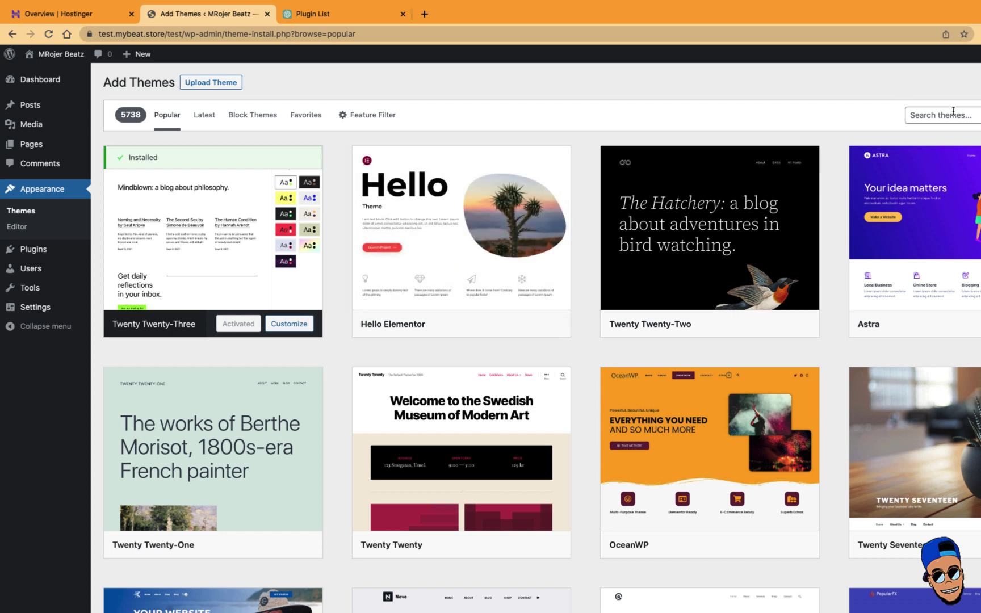
pyautogui.moveTo(451, 268)
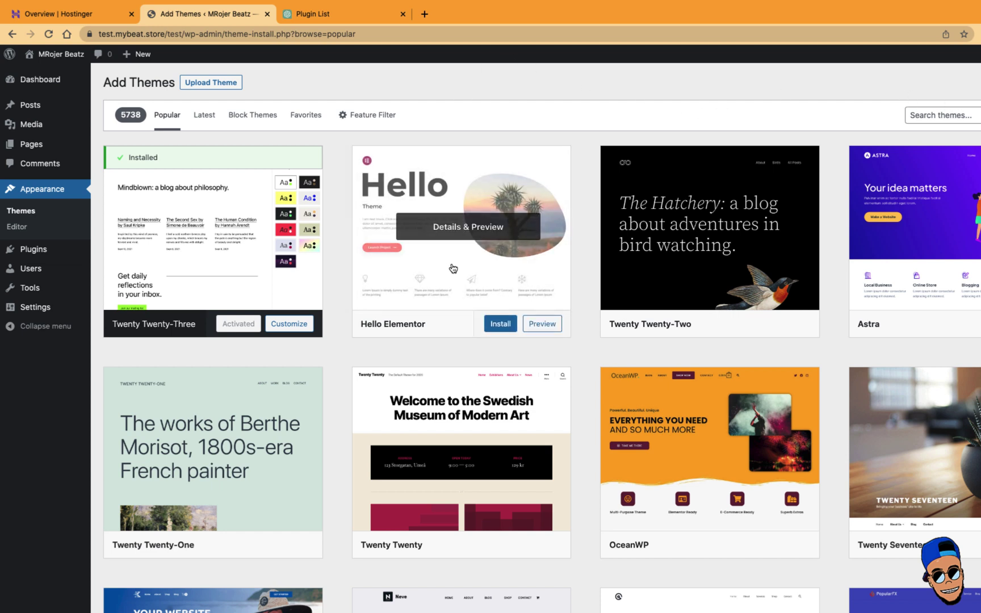
pyautogui.click(502, 329)
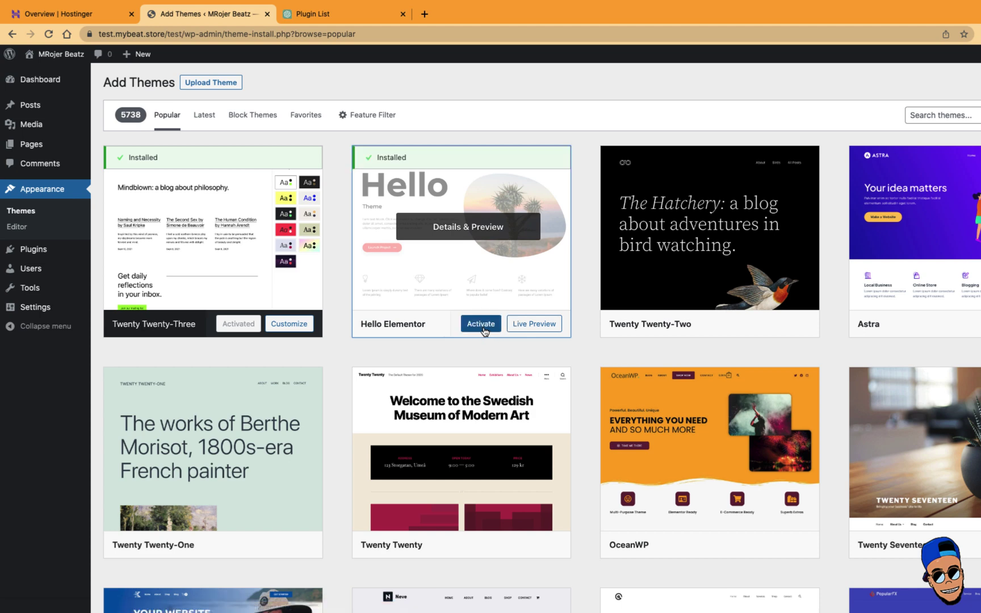
pyautogui.click(484, 328)
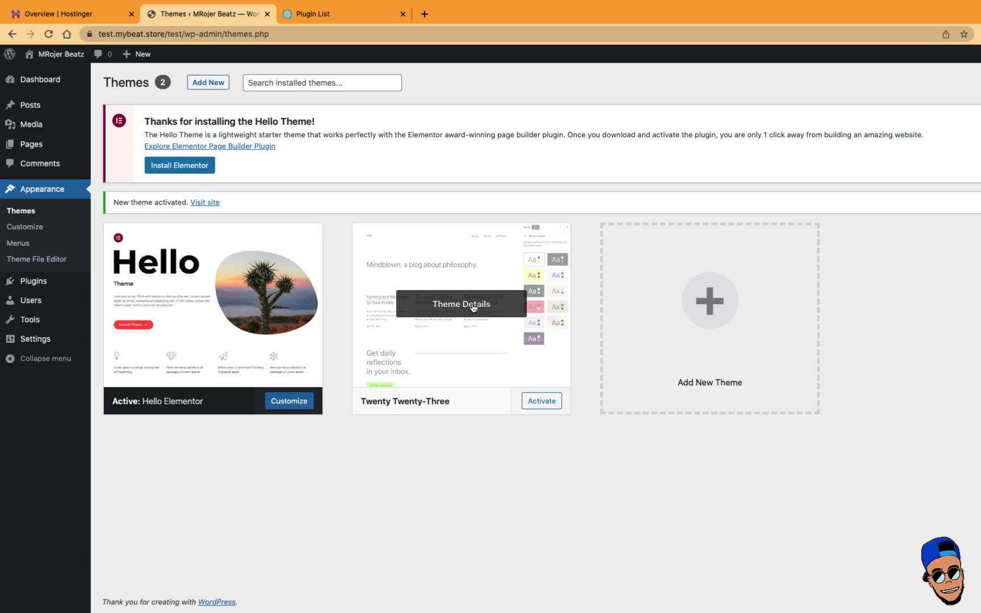
# Delete the Twenty Twenty-Three theme from its Theme Details and confirm
pyautogui.click(474, 307)
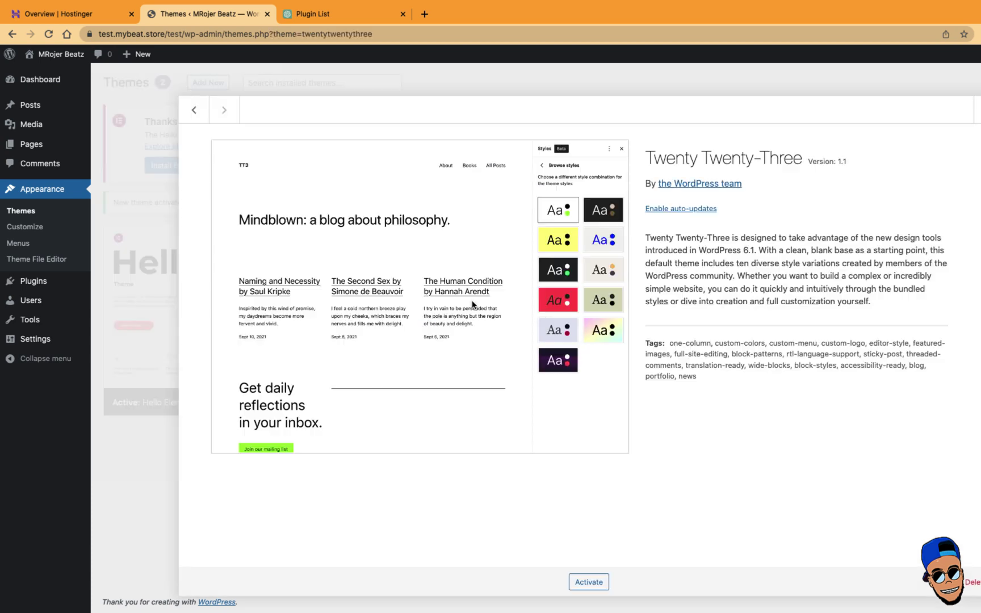
pyautogui.click(975, 584)
pyautogui.click(645, 122)
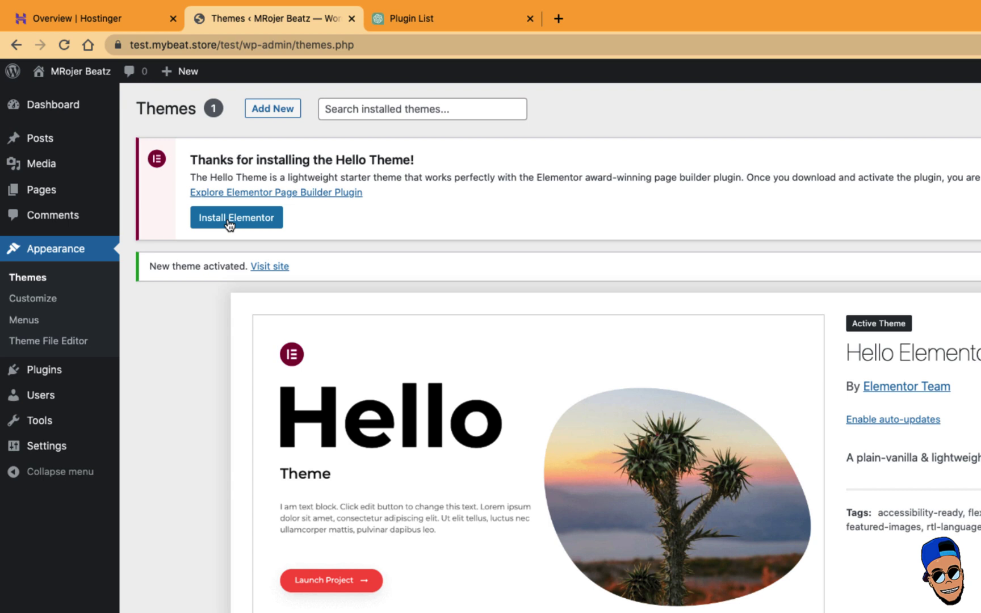
# Install Elementor Website Builder 3.14.1 from the Hello Theme notice and activate it
pyautogui.click(241, 226)
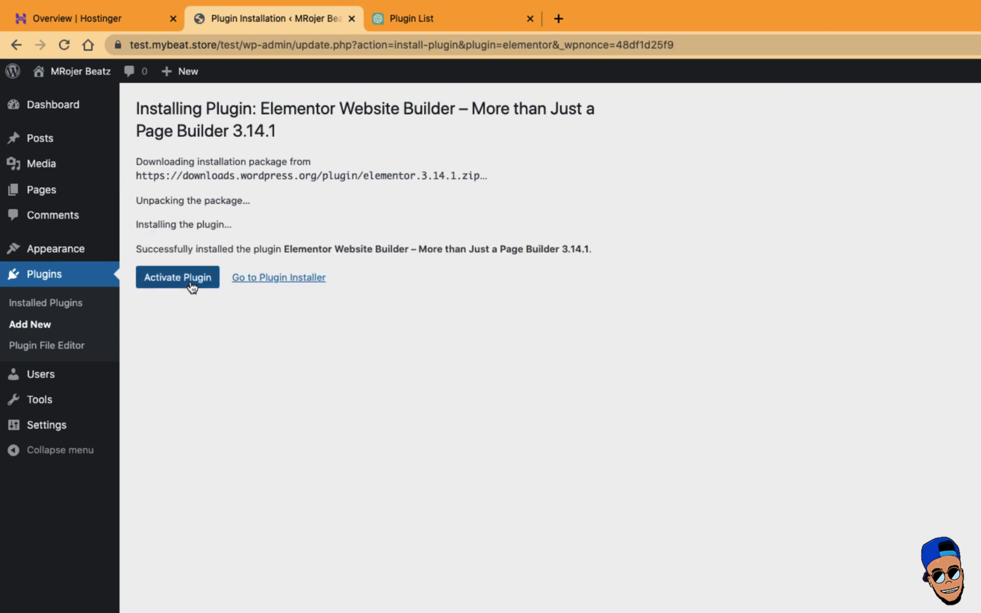
pyautogui.click(190, 284)
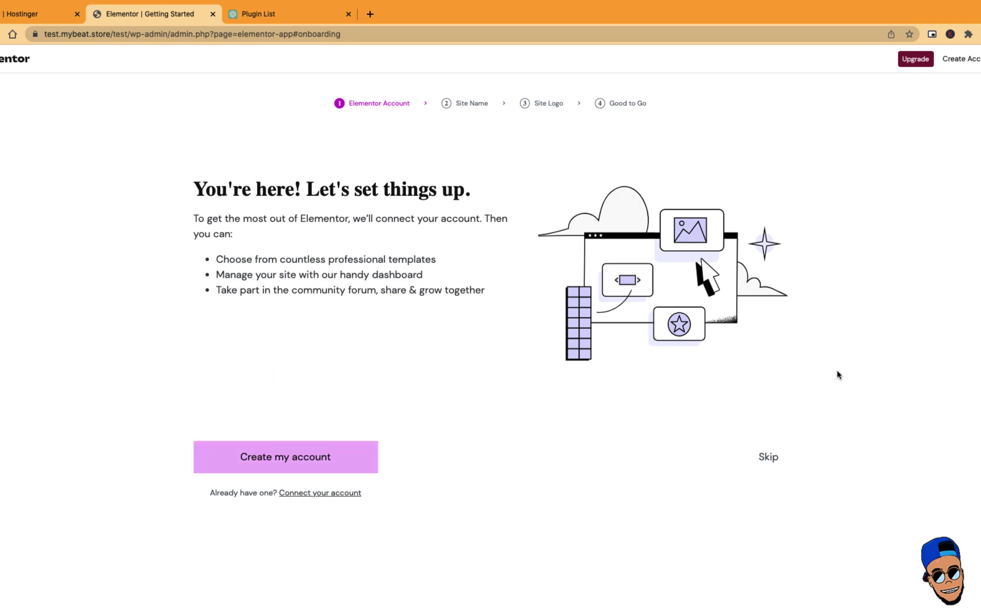
# Skip the account, logo and final steps of Elementor's wizard, keeping the current site name
pyautogui.click(772, 463)
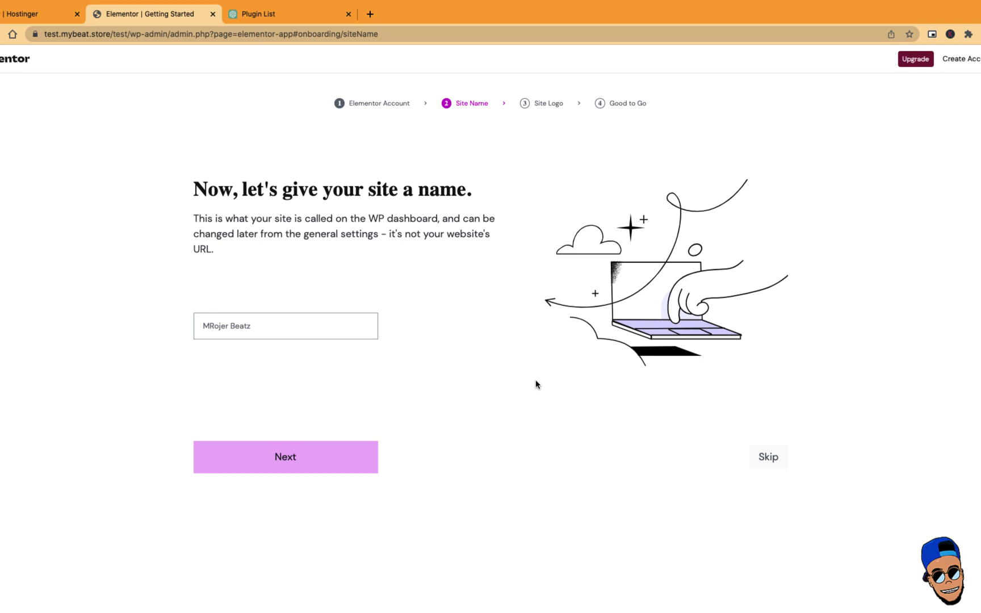
pyautogui.click(275, 331)
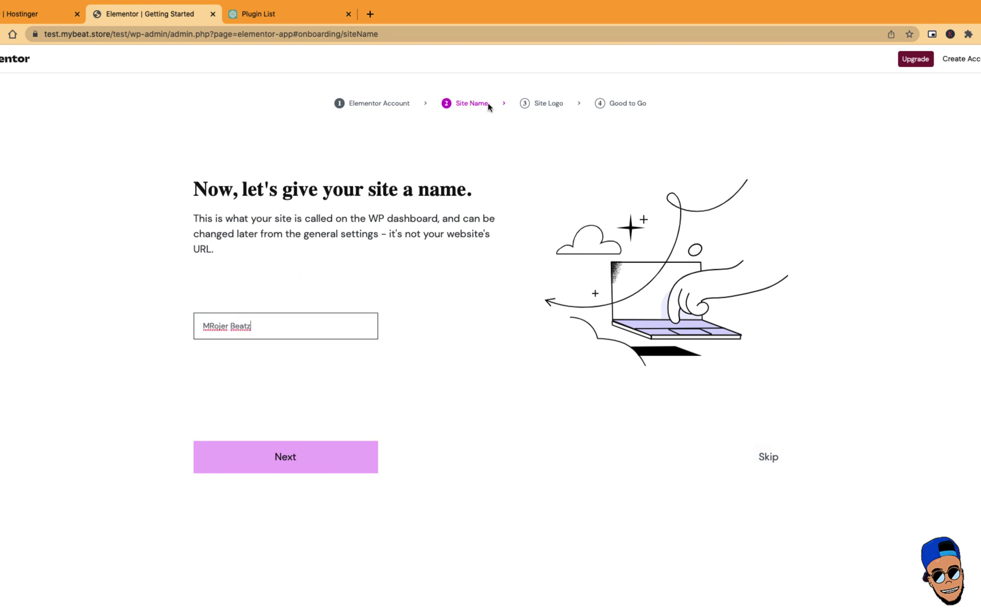
pyautogui.click(327, 472)
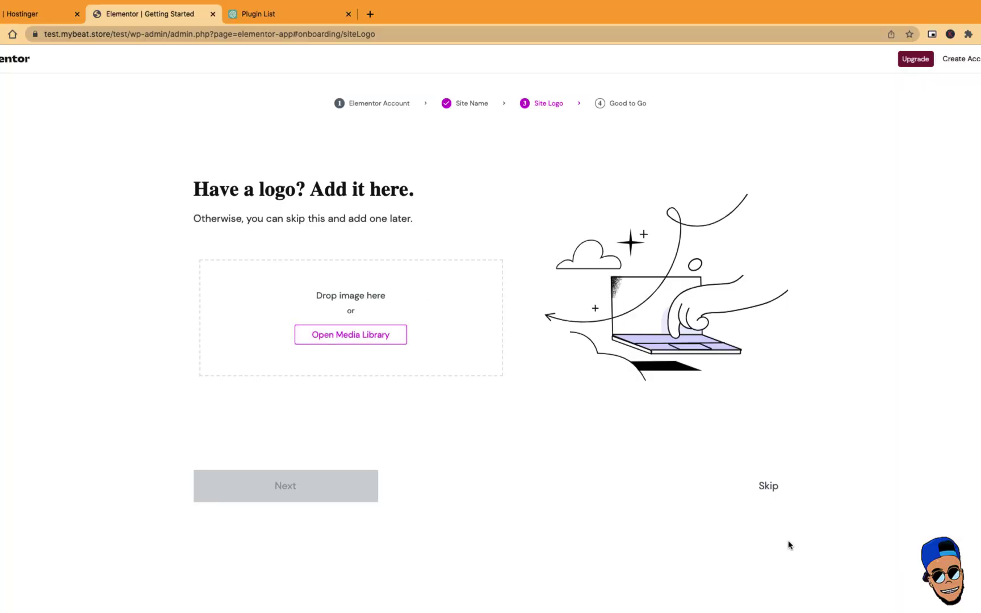
pyautogui.click(773, 491)
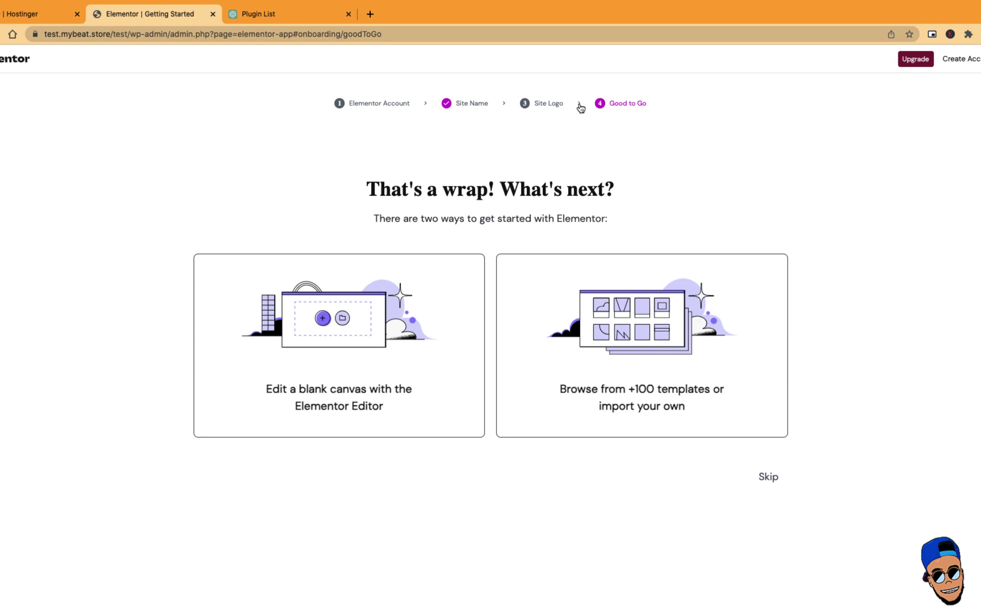
pyautogui.click(769, 484)
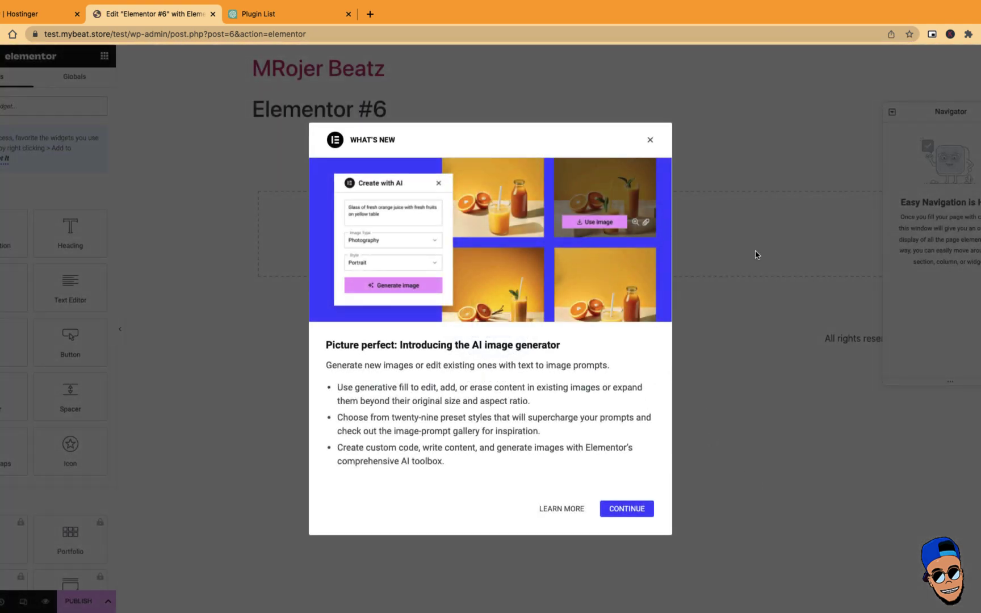
# Close the What's New and welcome popups, exit Elementor, and return to the Pages list
pyautogui.click(650, 141)
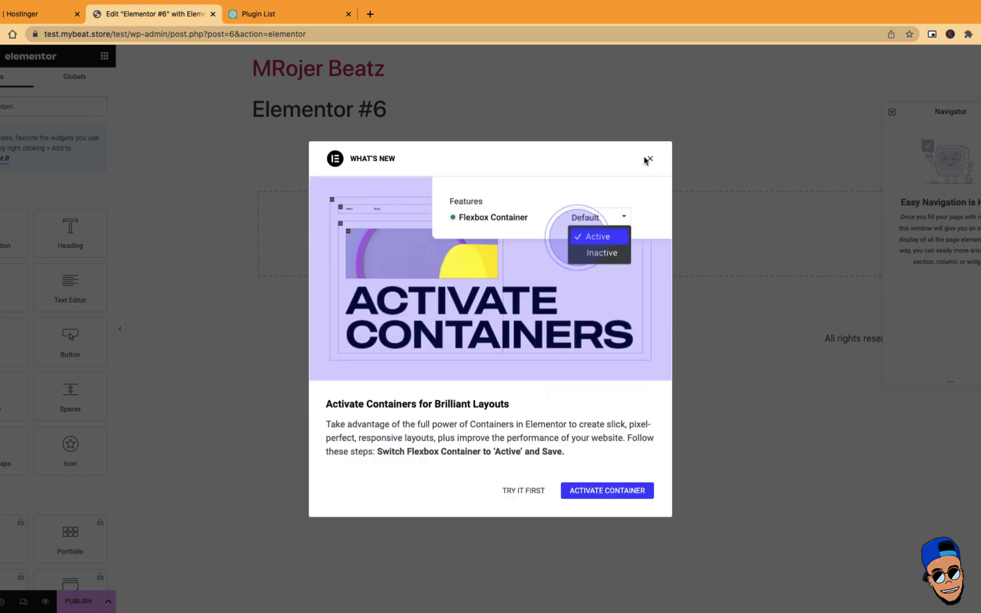
pyautogui.click(651, 161)
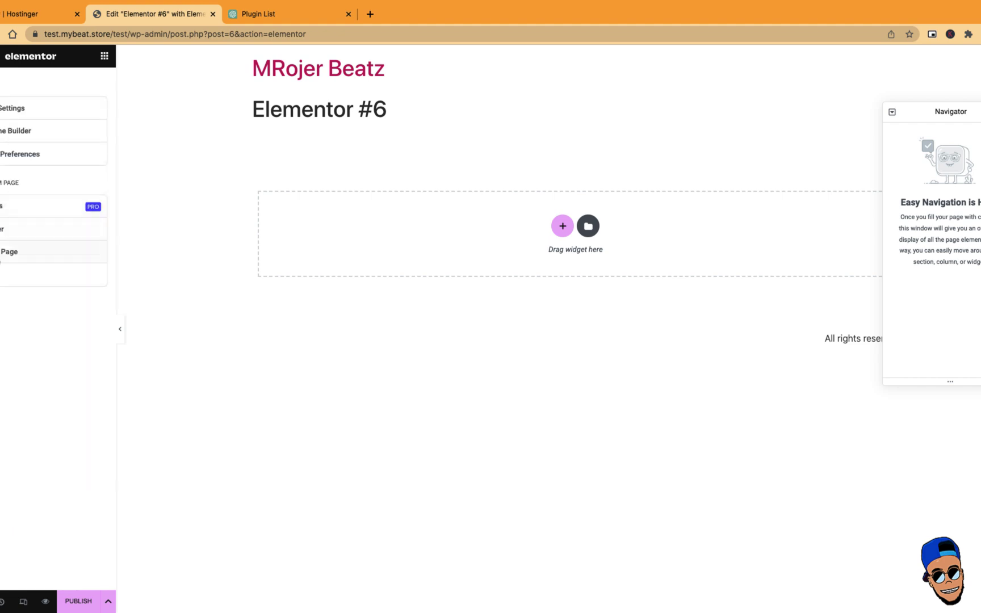
pyautogui.click(2, 275)
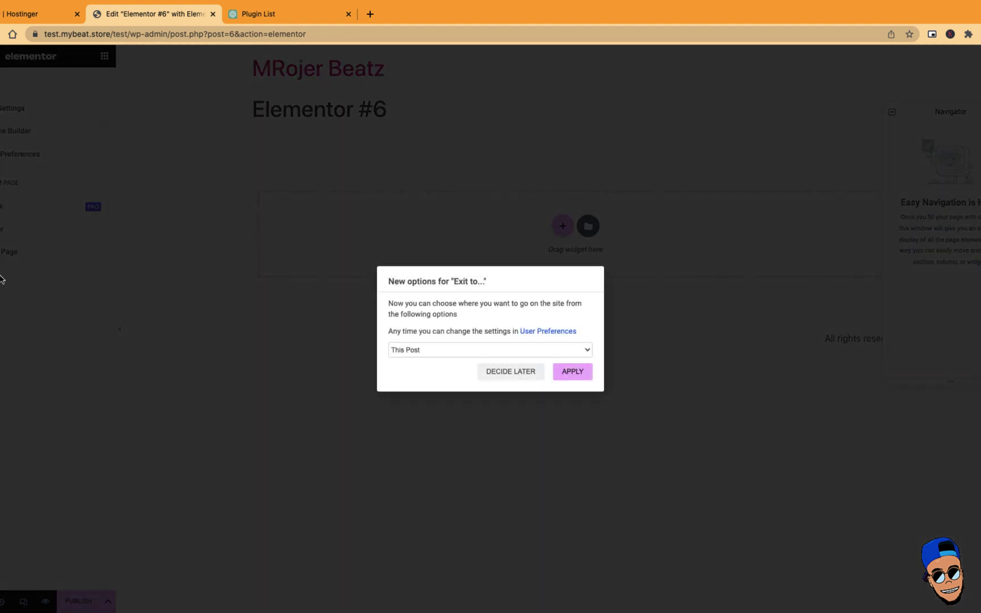
pyautogui.click(511, 376)
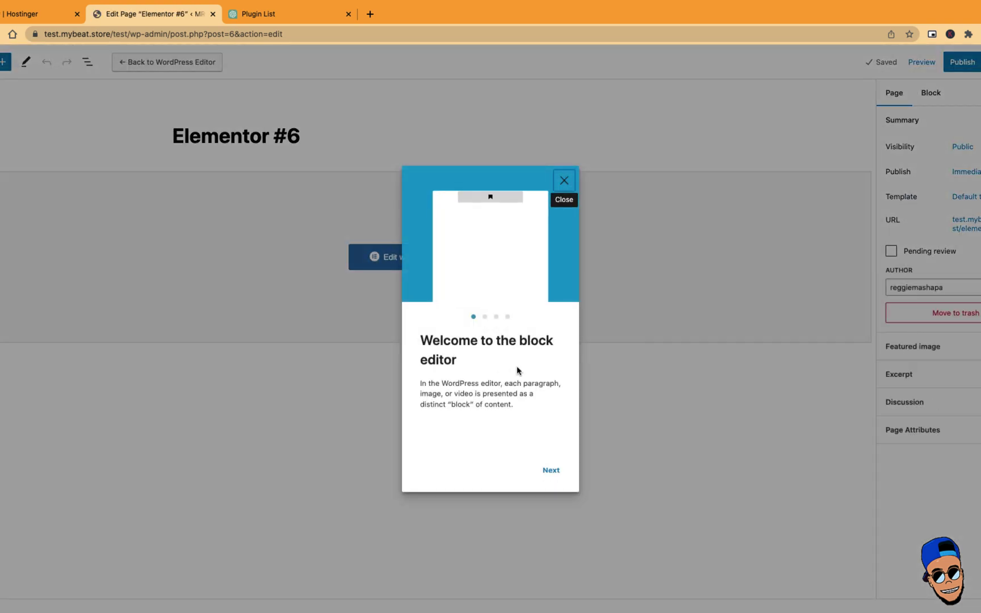
pyautogui.click(563, 181)
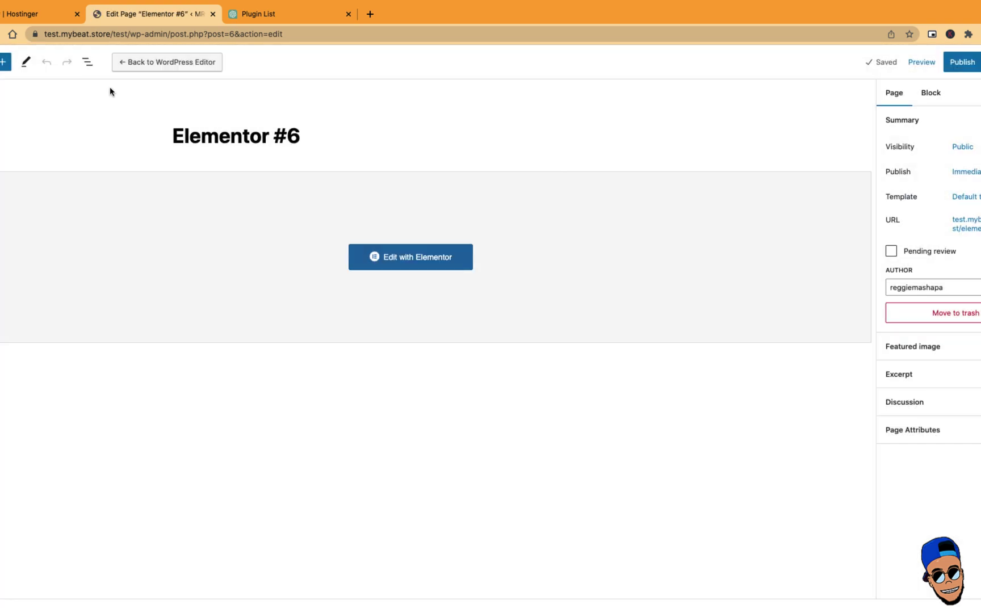
pyautogui.click(1, 62)
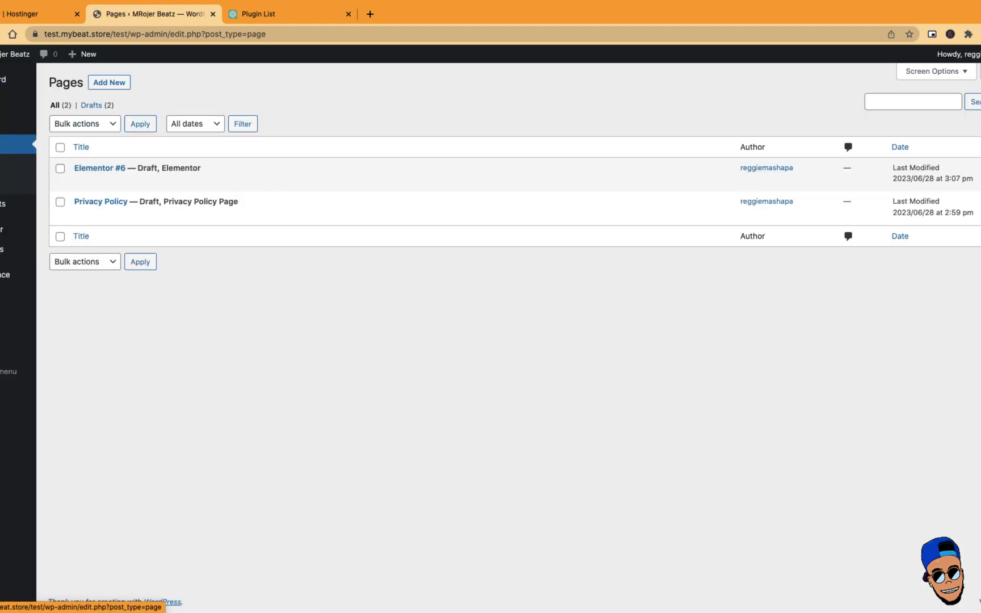
# Show the Installed Plugins list, where Elementor 3.14.1 is the only active plugin
pyautogui.moveTo(1, 293)
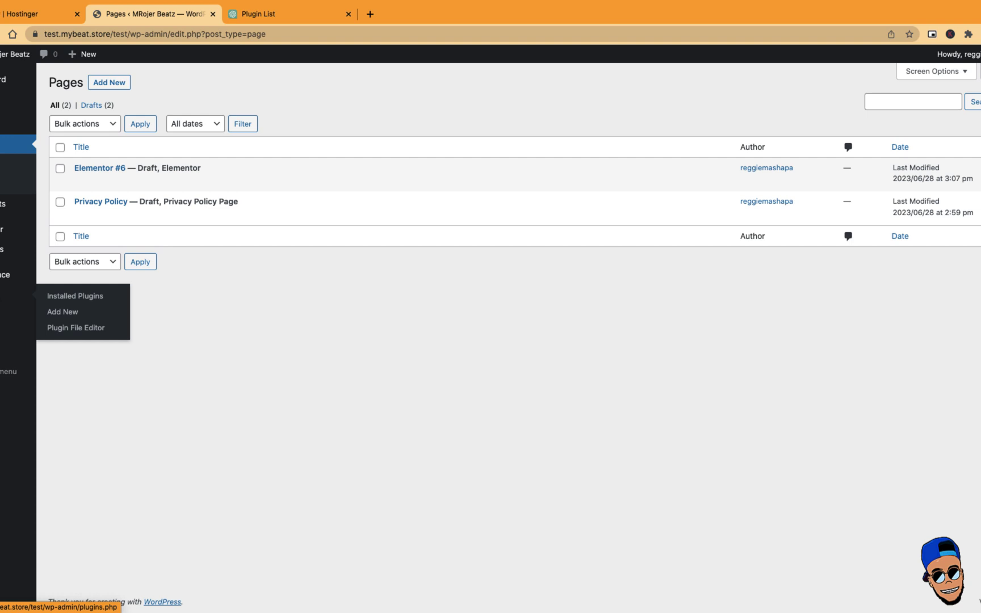
pyautogui.click(110, 298)
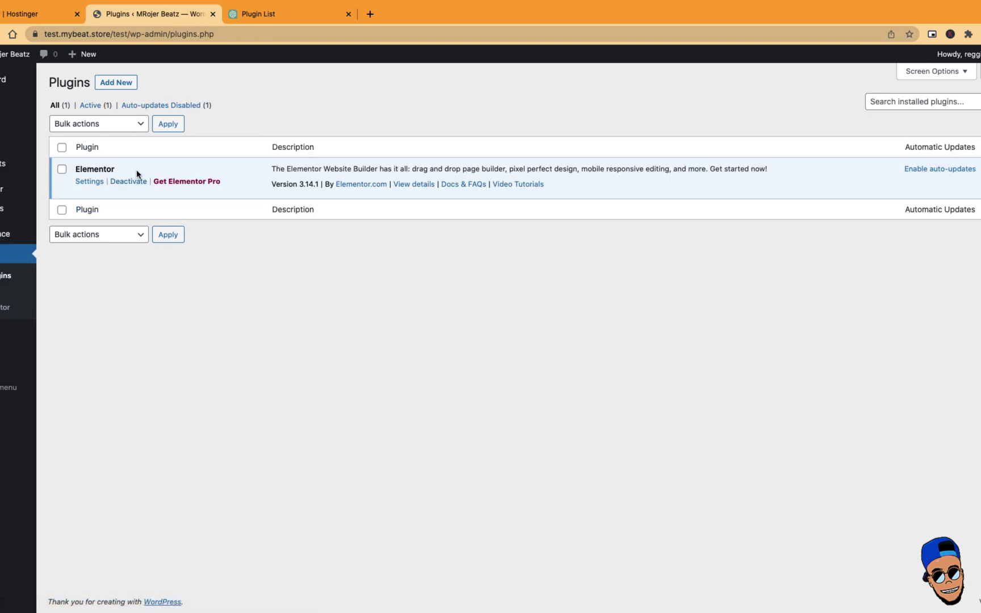